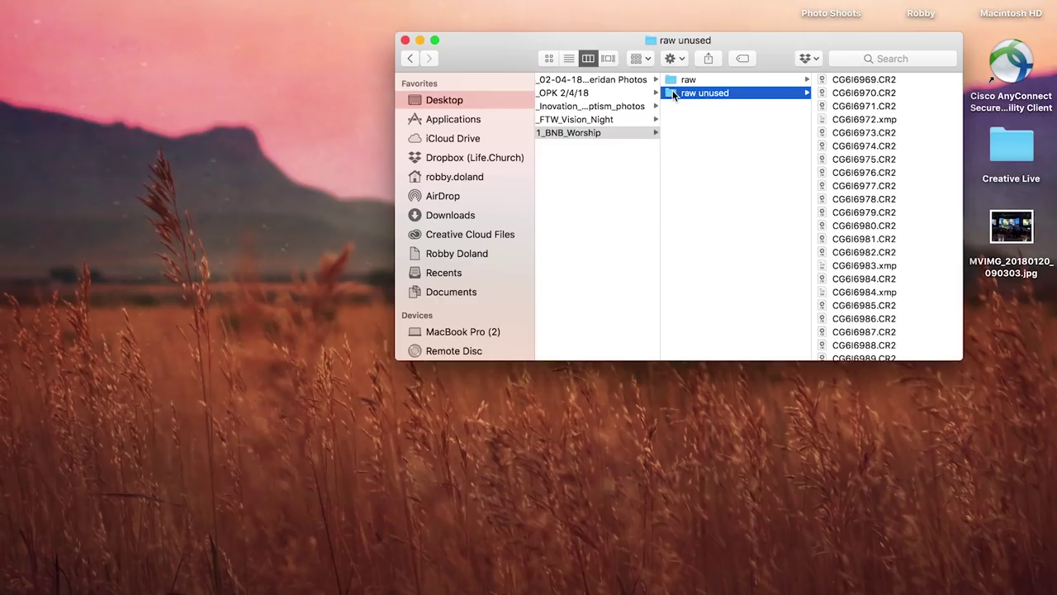
- Open the 'raw unused' folder in Adobe Bridge by dropping it on Bridge's Dock icon
left_click_drag(673, 94, 205, 568)
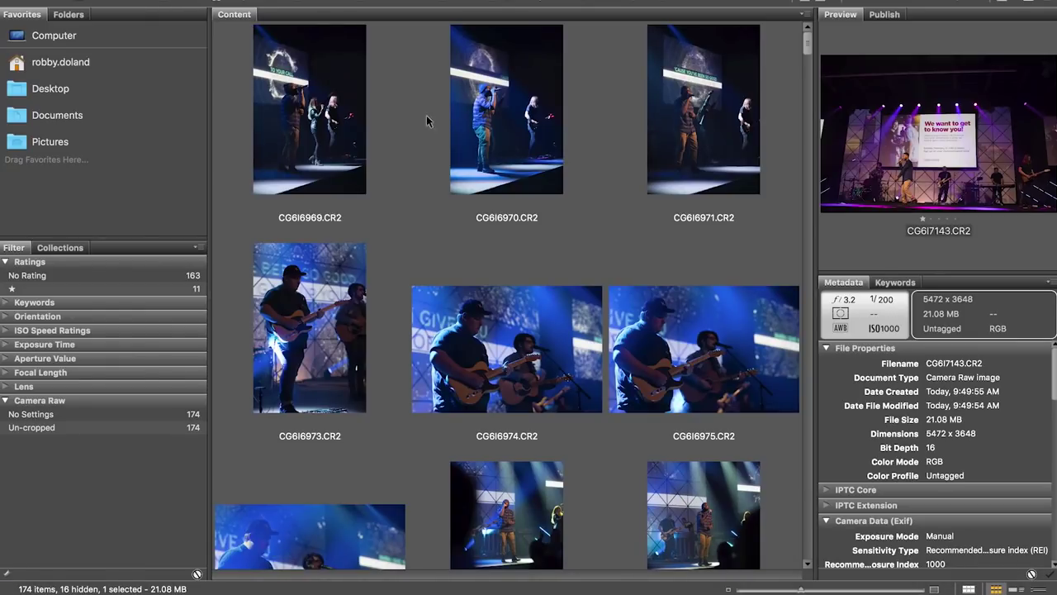
- Preview the first photo, CG6I6969.CR2, to begin reviewing the shots
left_click(295, 107)
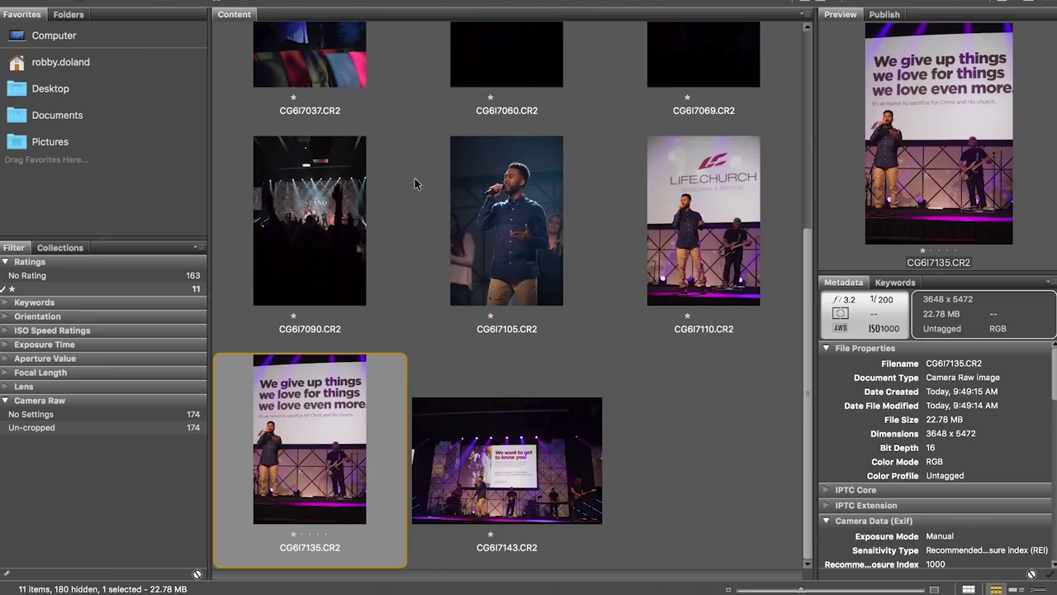
- Move all 11 starred photos into the 'raw' folder and send them to Lightroom
key("super+a")
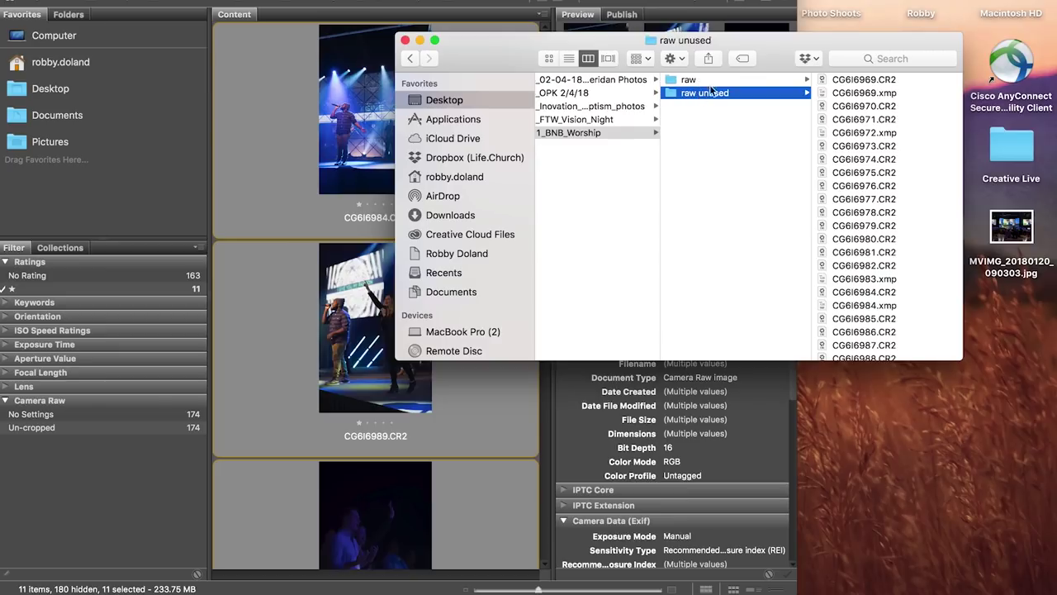
left_click(702, 79)
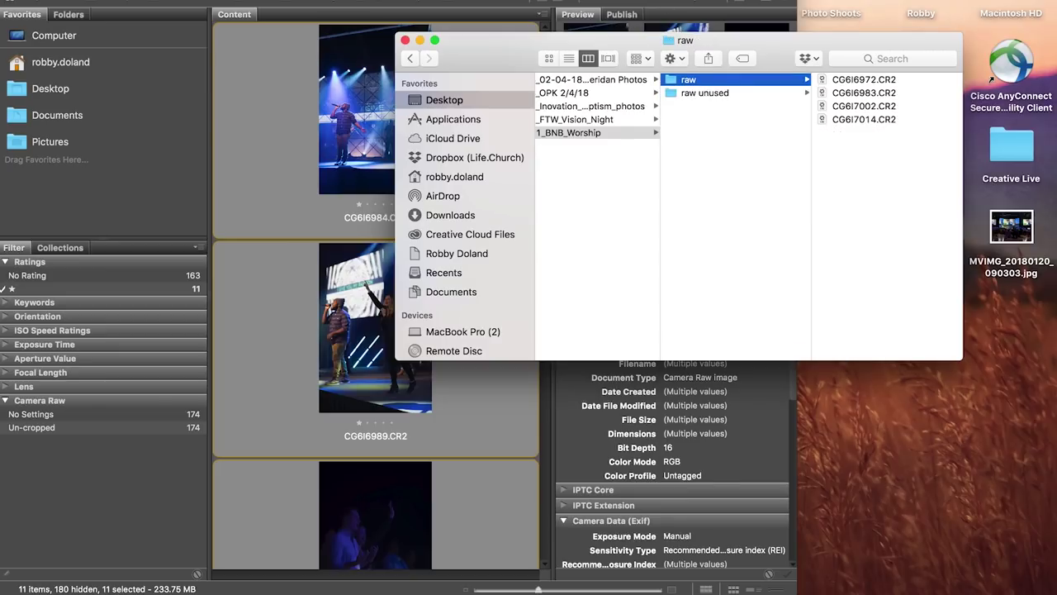
left_click_drag(375, 116, 900, 180)
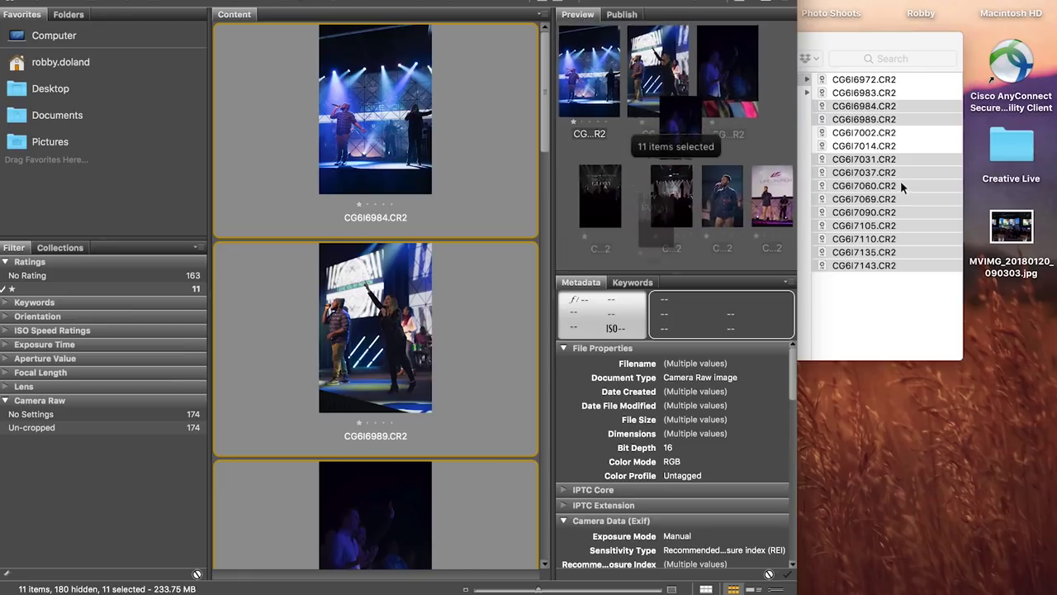
left_click_drag(862, 126, 240, 586)
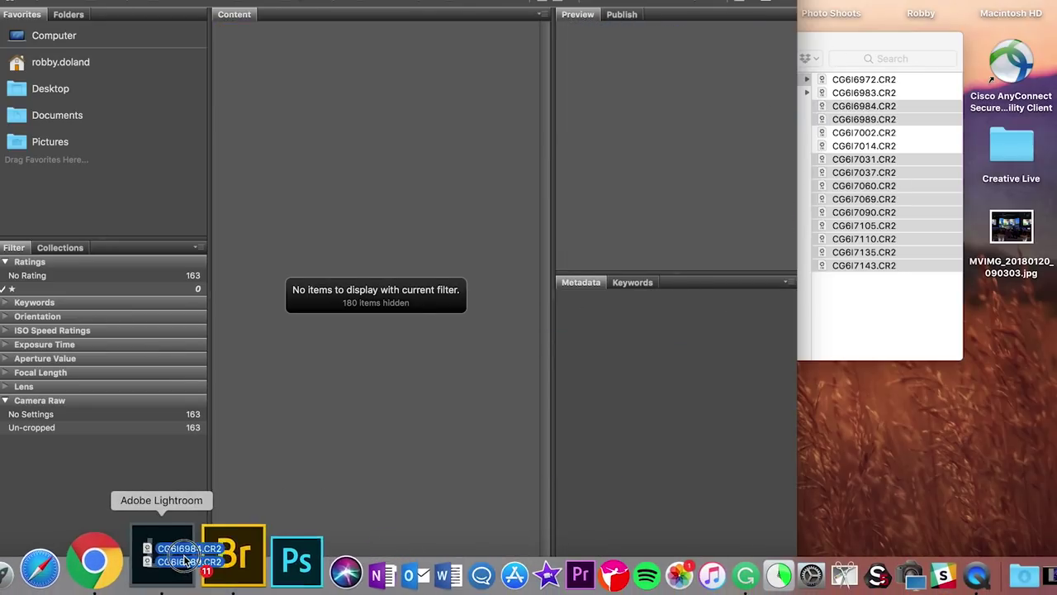
left_click_drag(240, 586, 178, 562)
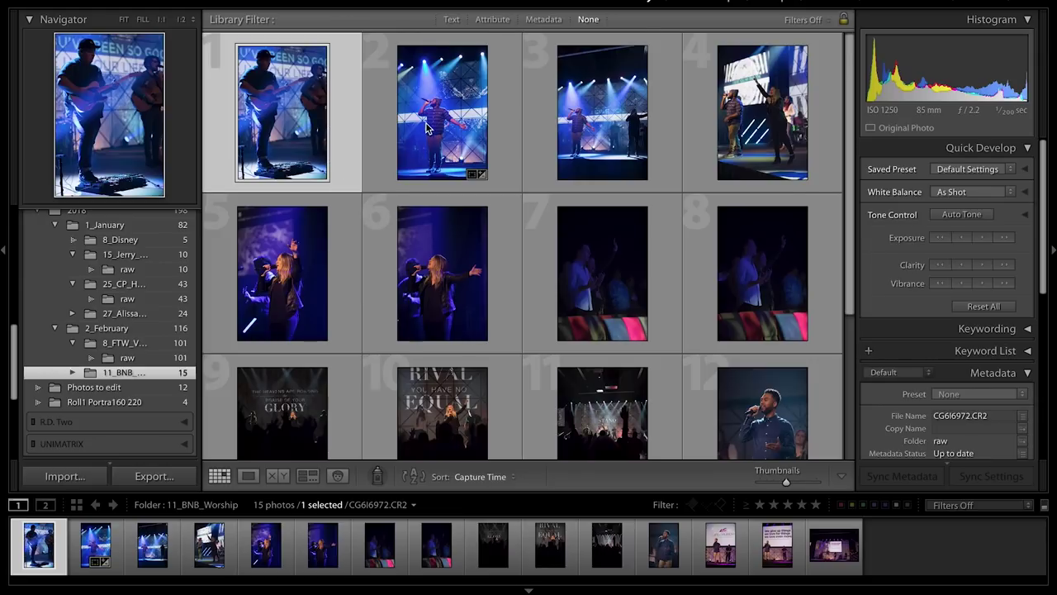
- Select the dark audience shot CG6I7031 in the Library grid and switch to Develop
scroll(427, 128, "down", 3)
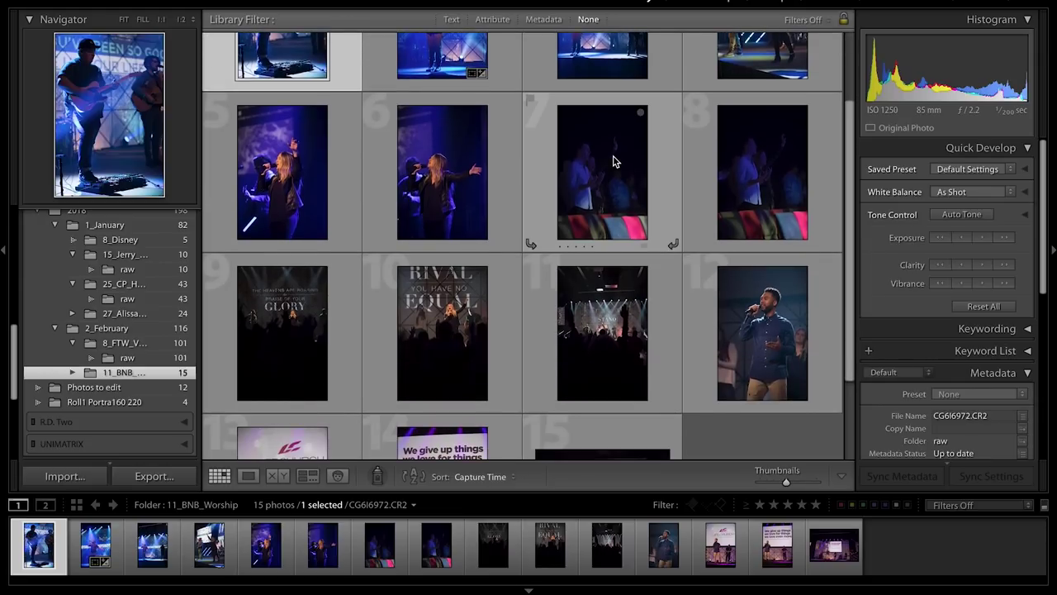
left_click(598, 167)
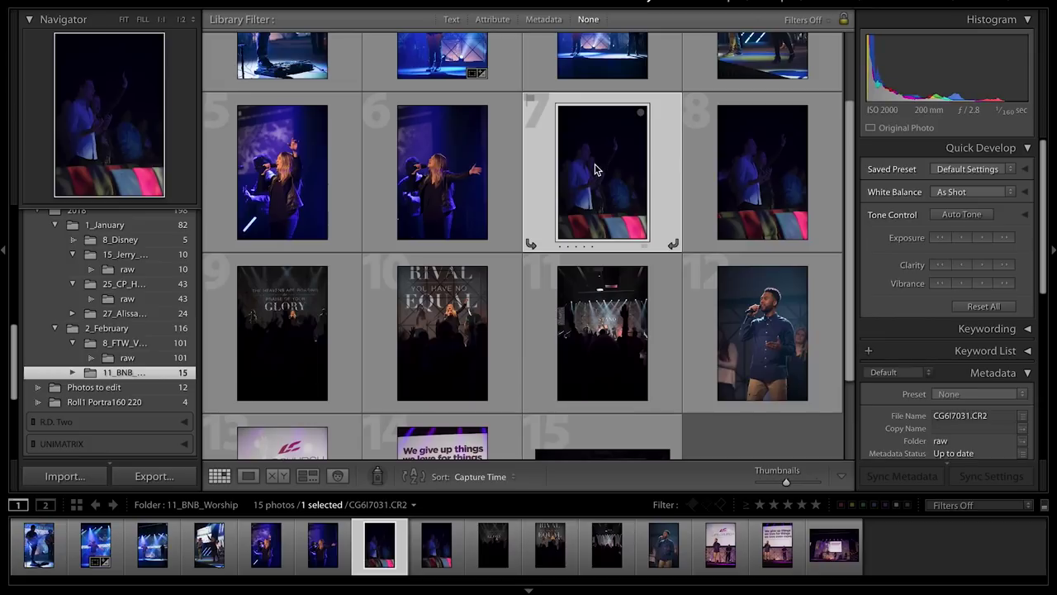
key("d")
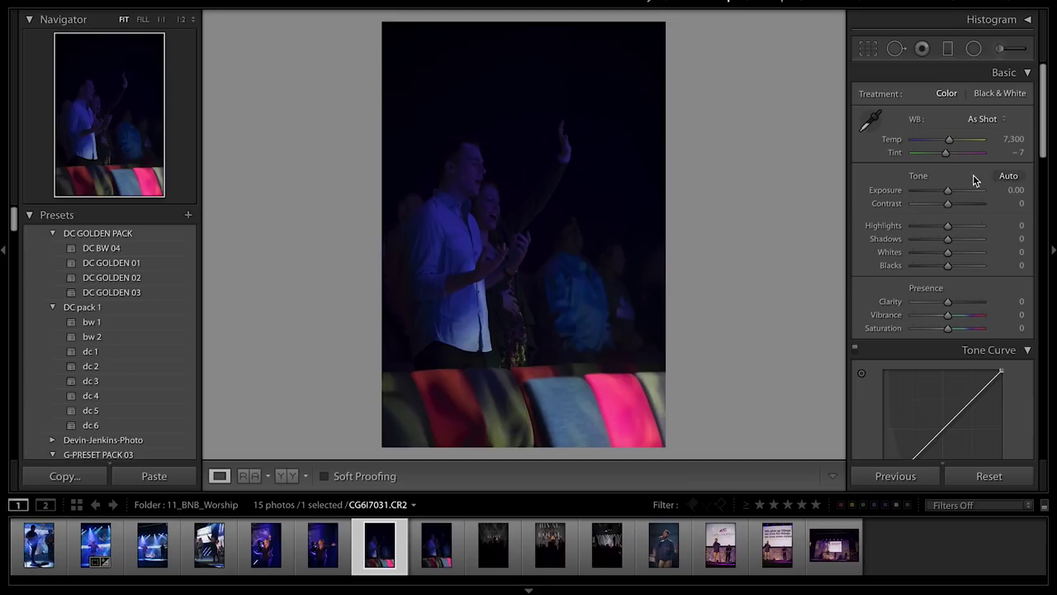
- Apply Auto tone, then settle Exposure at +1.50
left_click(1009, 177)
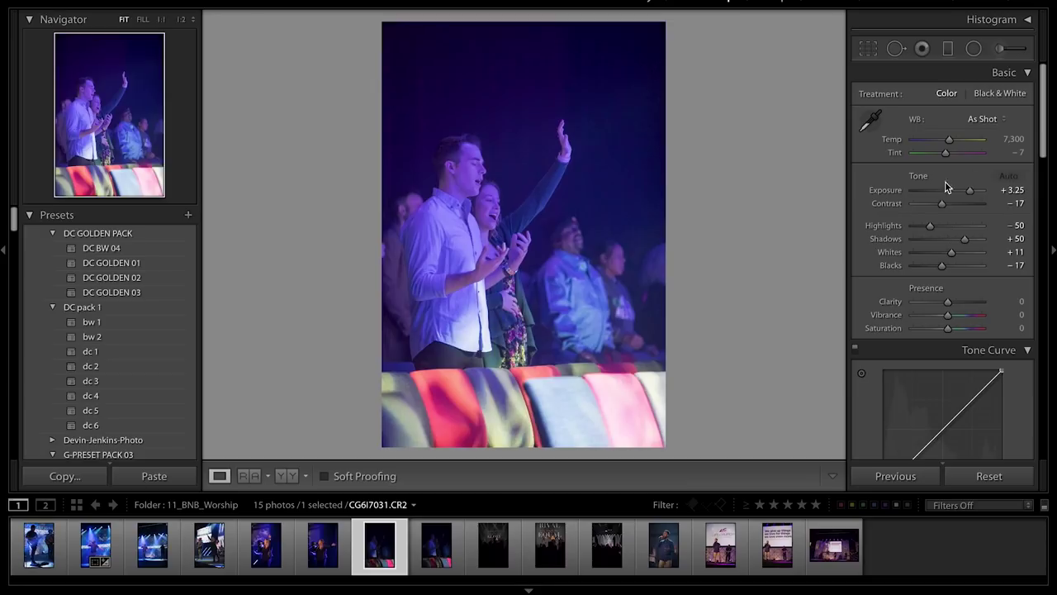
left_click_drag(970, 192, 961, 194)
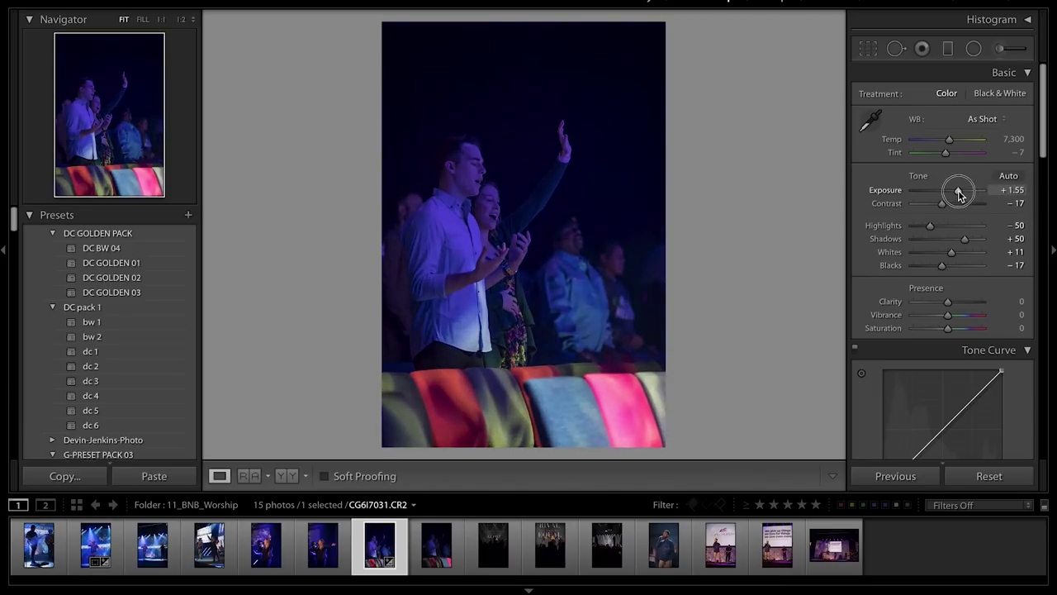
left_click_drag(960, 194, 958, 191)
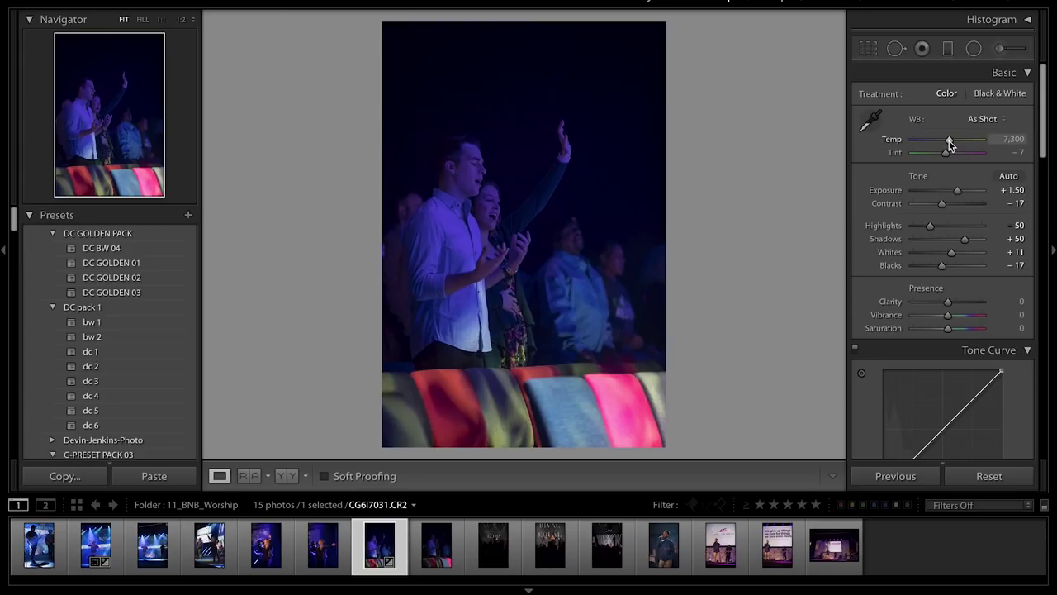
- Push the colour temperature much warmer and raise Contrast to about -7
left_click(990, 120)
left_click(974, 116)
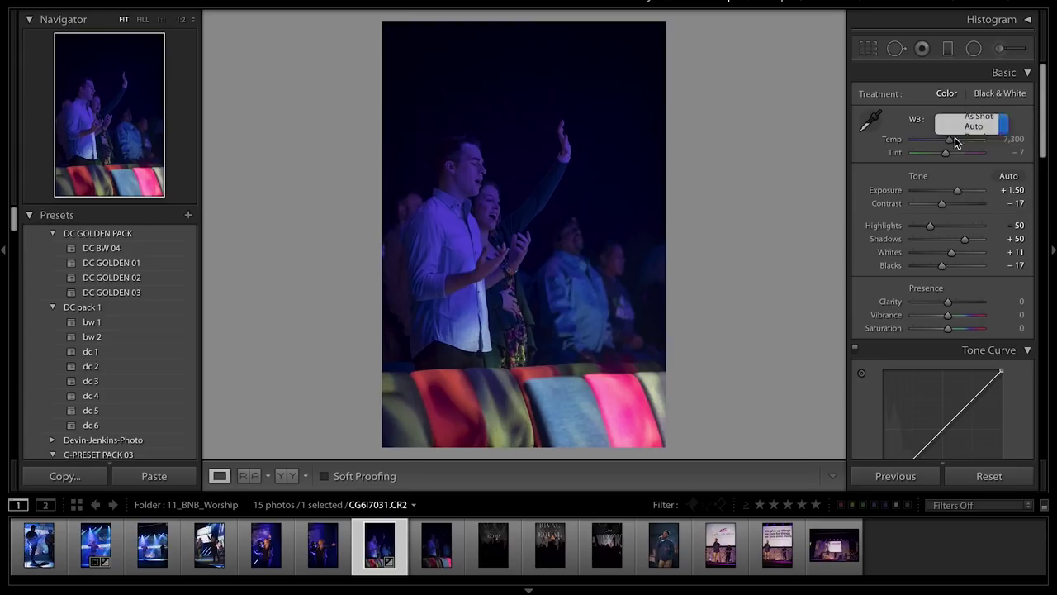
left_click_drag(951, 140, 969, 142)
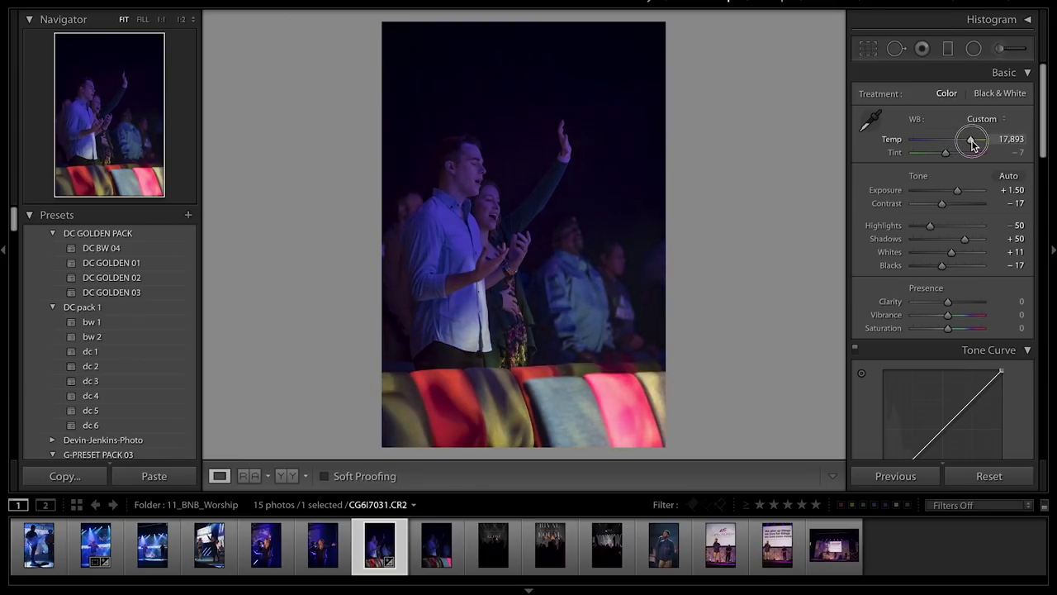
left_click_drag(968, 142, 978, 144)
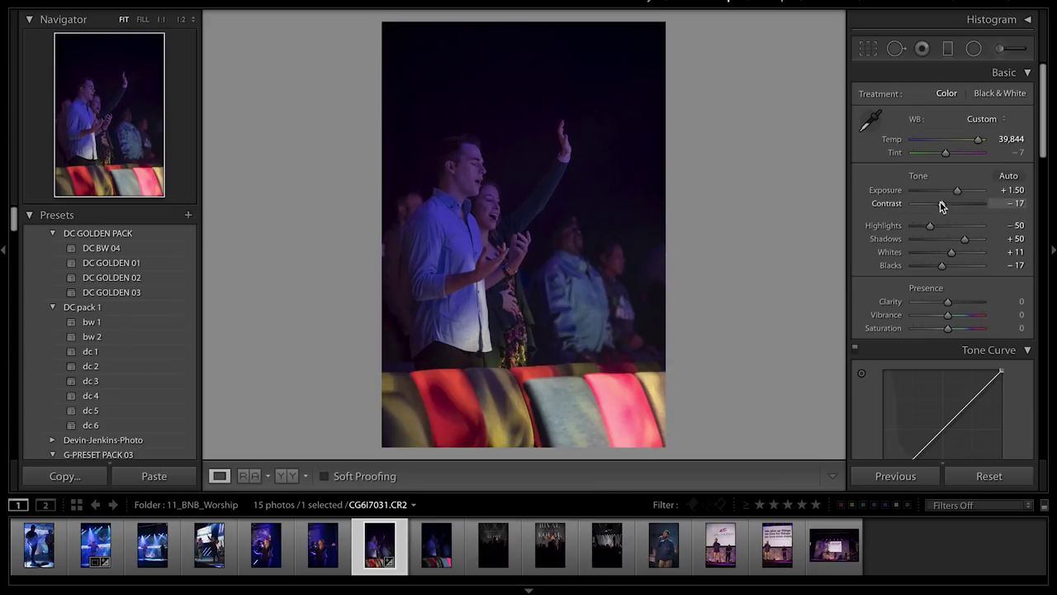
left_click_drag(942, 204, 948, 205)
scroll(945, 201, "down", 1)
left_click(867, 47)
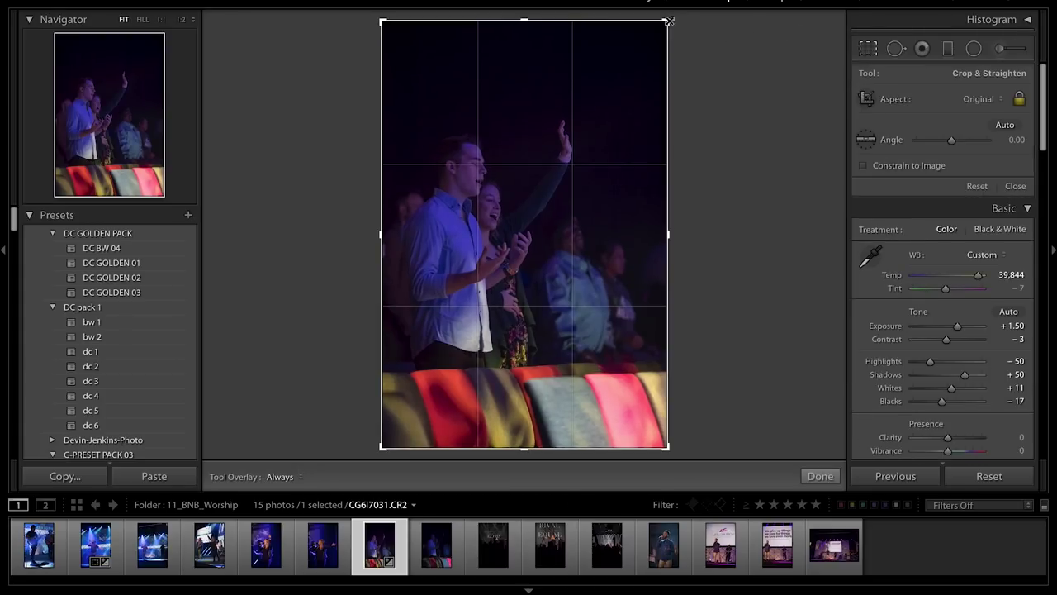
- Pull the crop's top-right corner inward to frame the singing couple, and commit the crop
left_click_drag(666, 22, 653, 47)
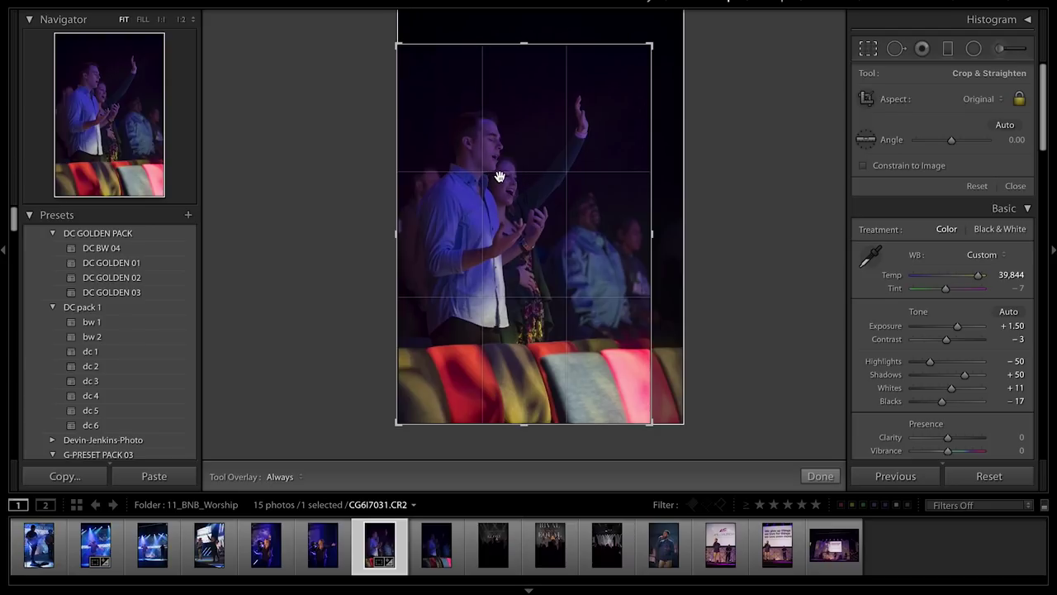
left_click(651, 46)
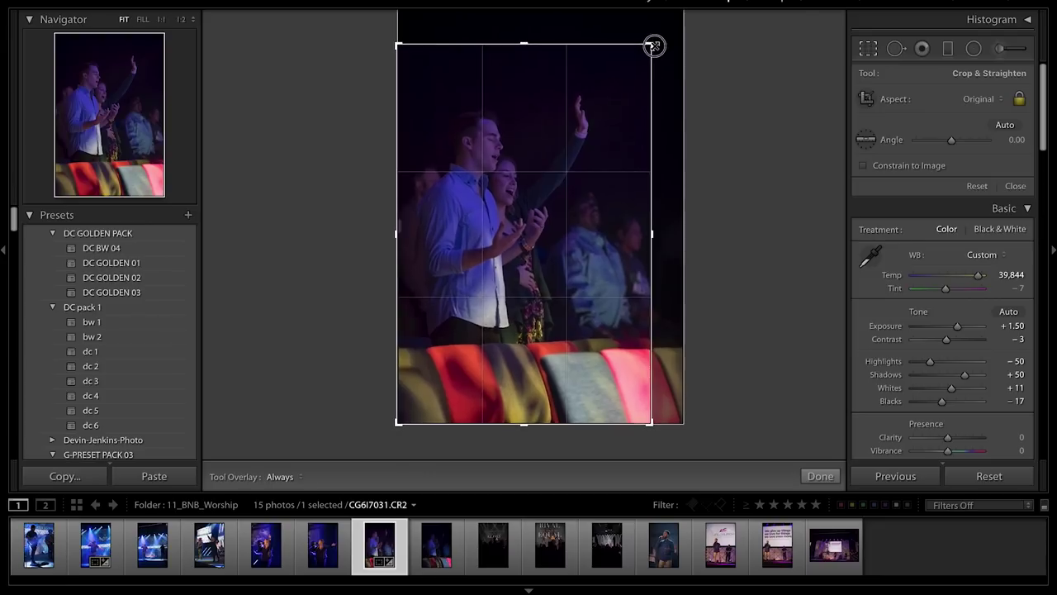
left_click(872, 52)
- Raise Vibrance to +7 and ease Highlights to -36
scroll(927, 207, "down", 5)
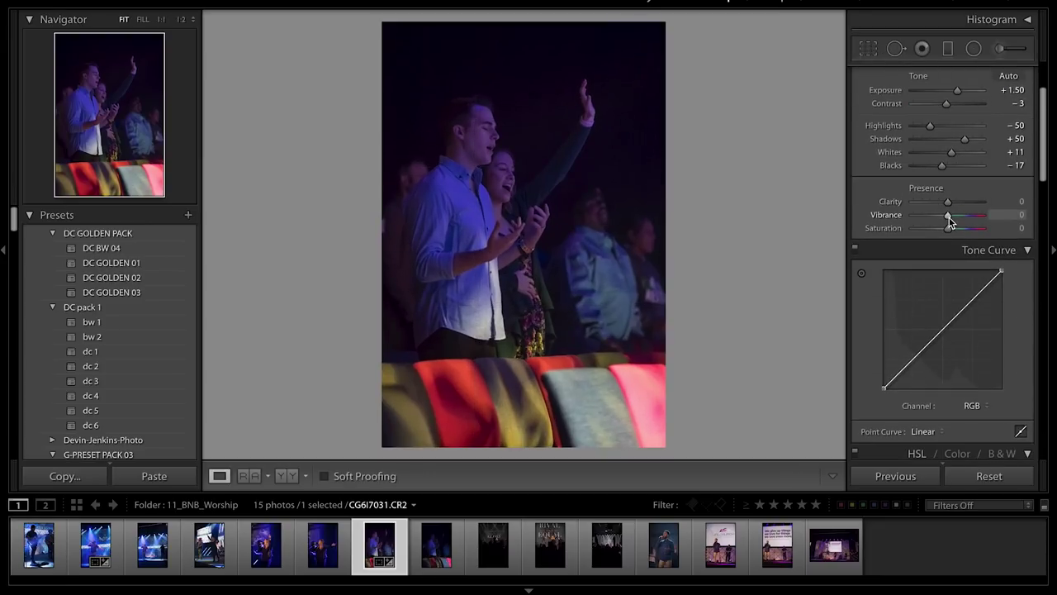
left_click_drag(950, 220, 950, 230)
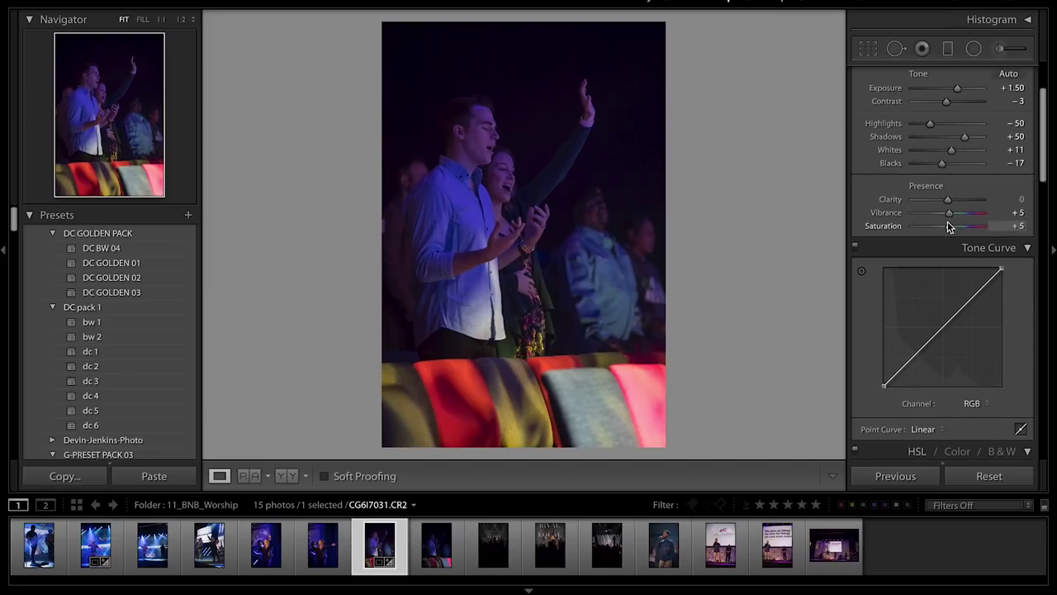
left_click_drag(949, 218, 950, 220)
scroll(950, 219, "up", 2)
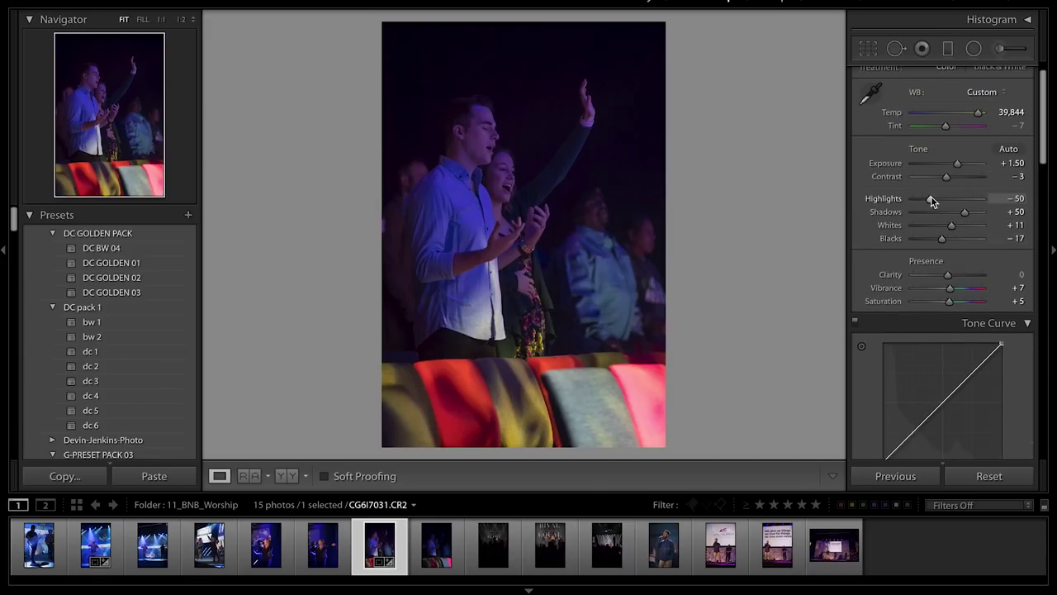
left_click_drag(931, 198, 936, 200)
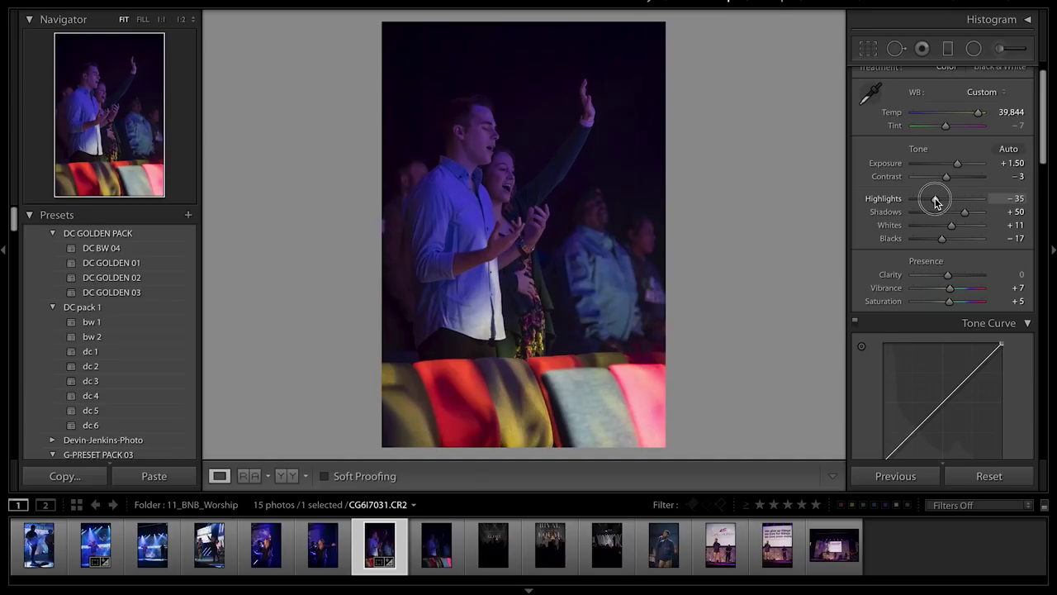
left_click_drag(936, 202, 956, 225)
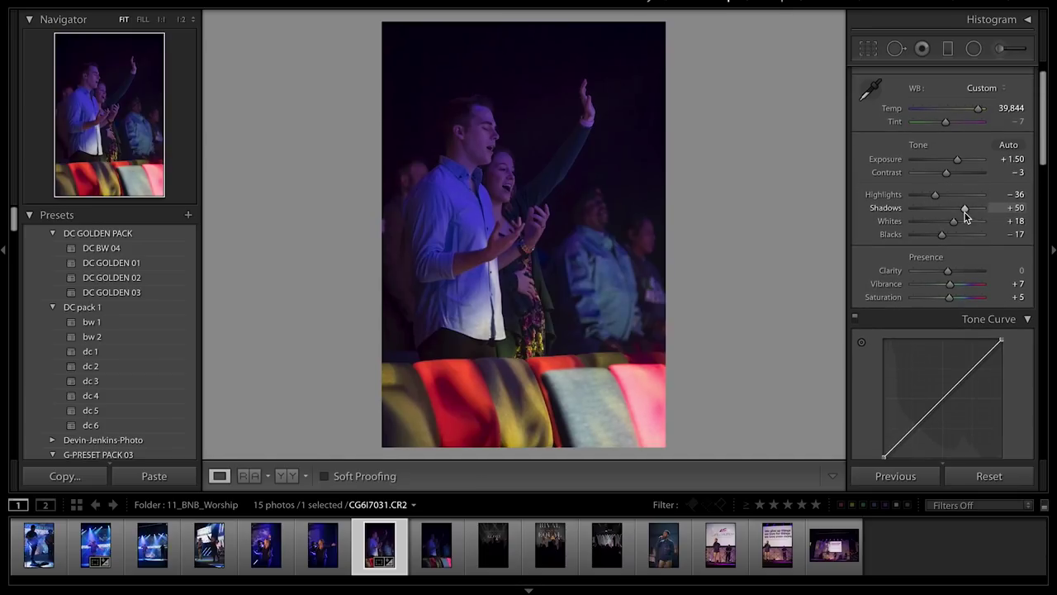
- Zoom to 1:1 on the singers' faces and pan across them to inspect the grain
scroll(925, 207, "down", 10)
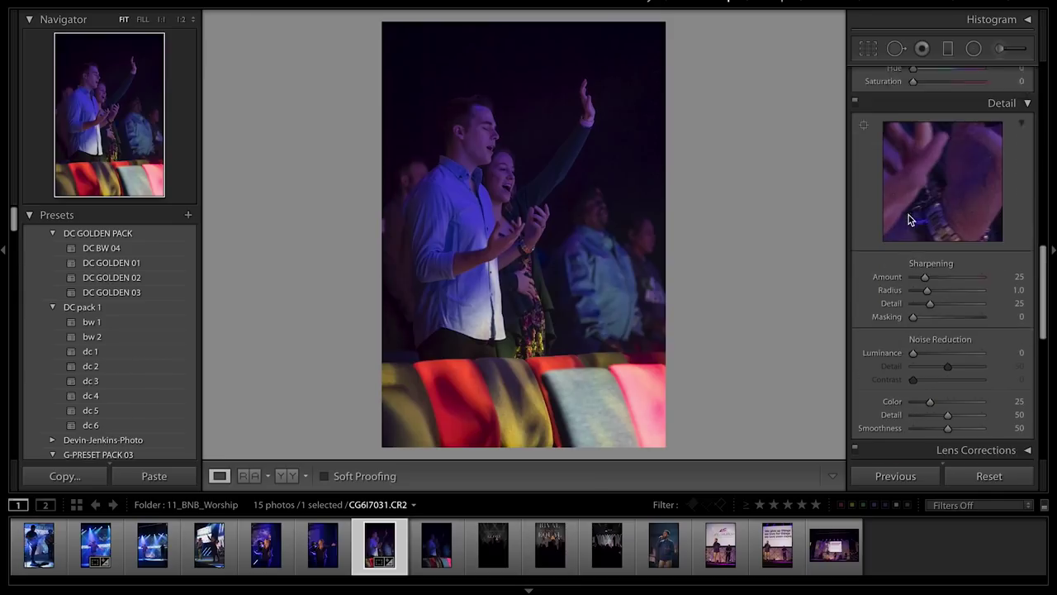
scroll(908, 215, "down", 1)
scroll(882, 264, "down", 2)
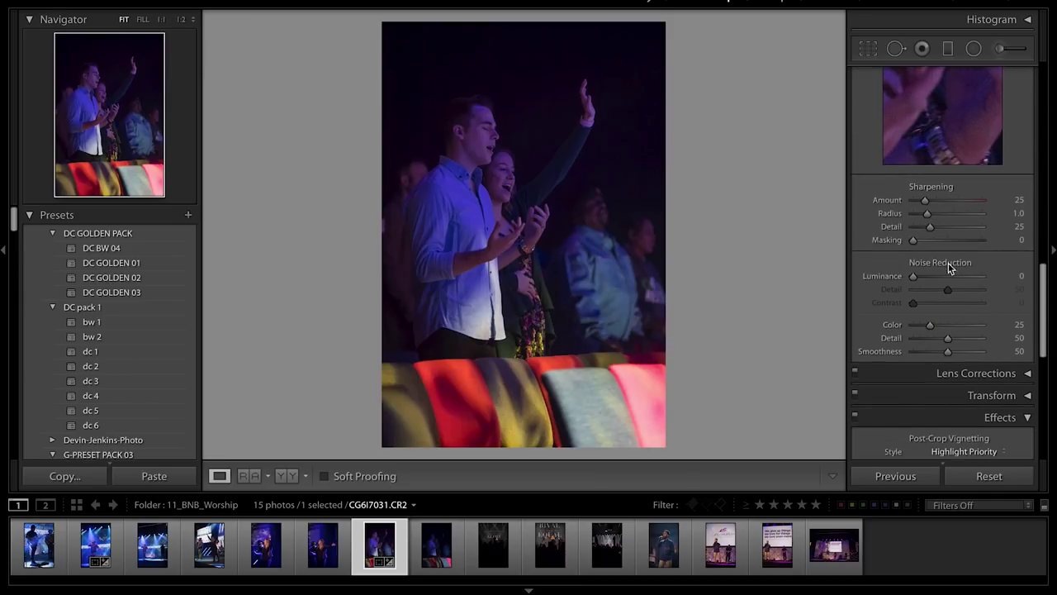
left_click(481, 115)
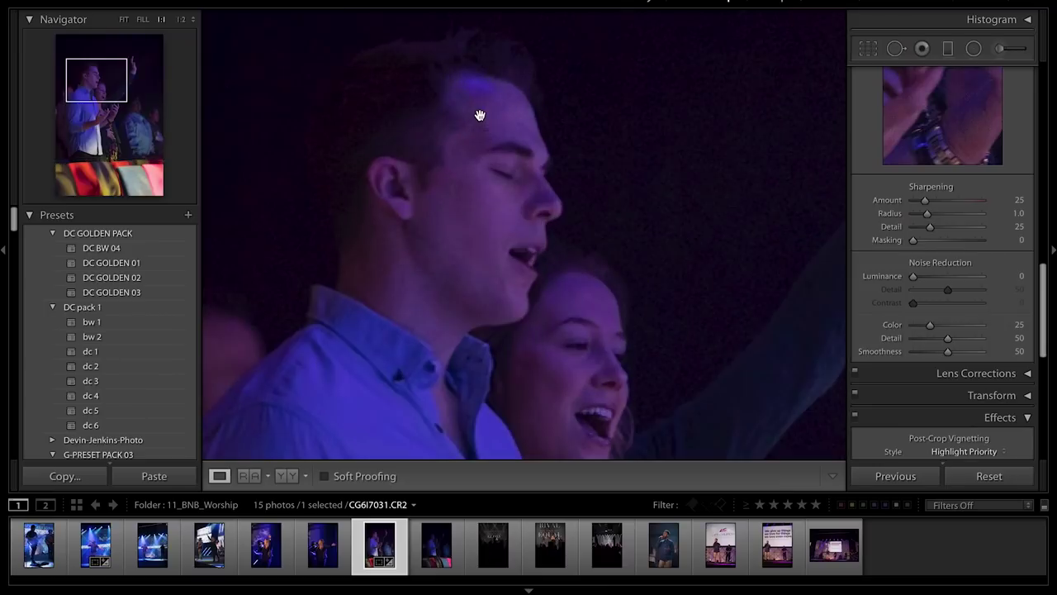
mouse_move(528, 219)
left_mouse_down()
mouse_move(471, 170)
mouse_move(525, 182)
left_mouse_up()
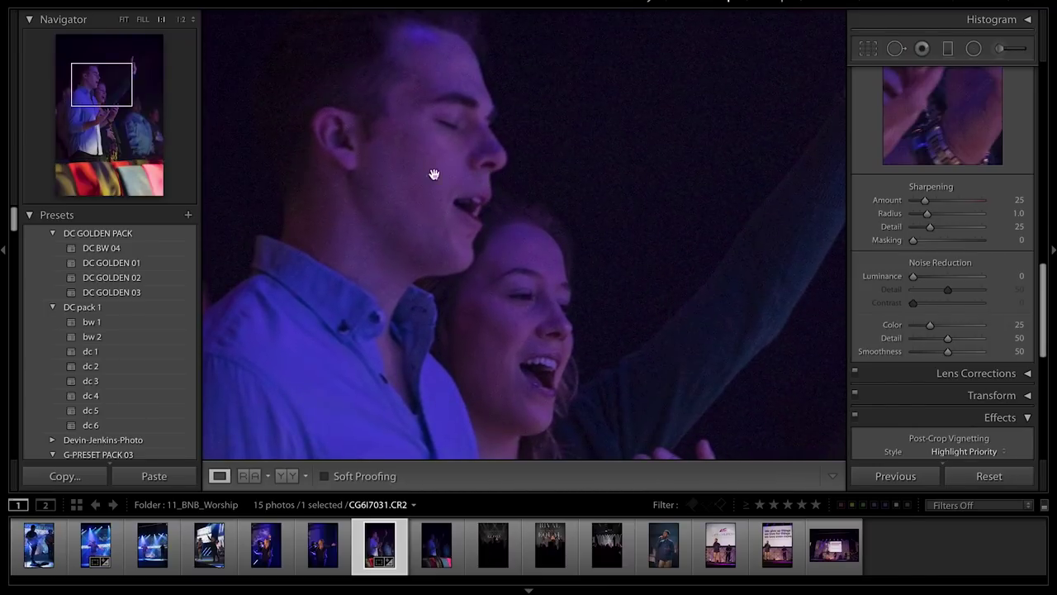
scroll(944, 248, "up", 10)
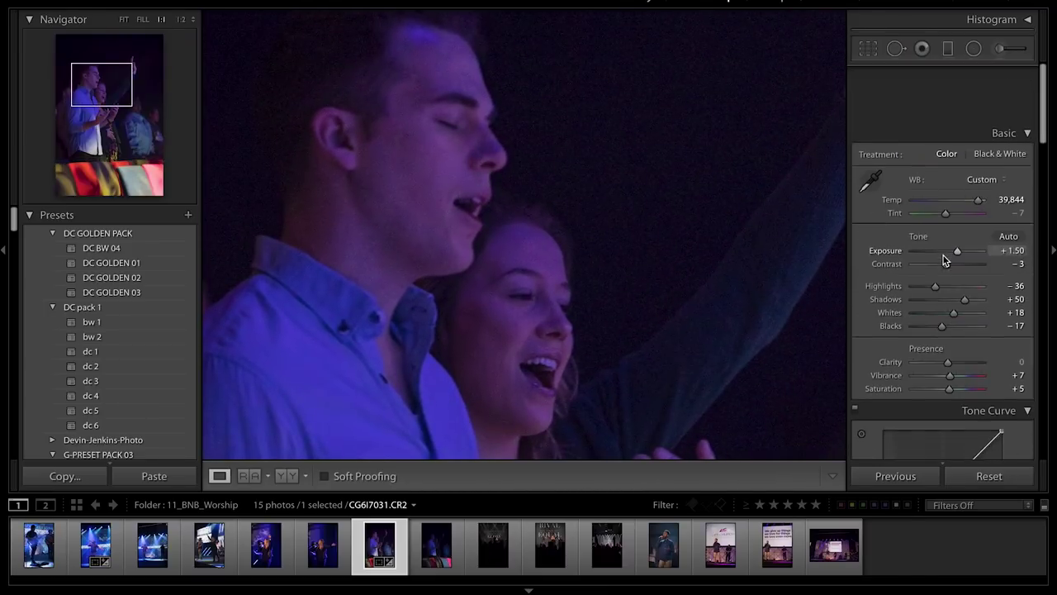
scroll(950, 165, "up", 3)
left_click(1004, 19)
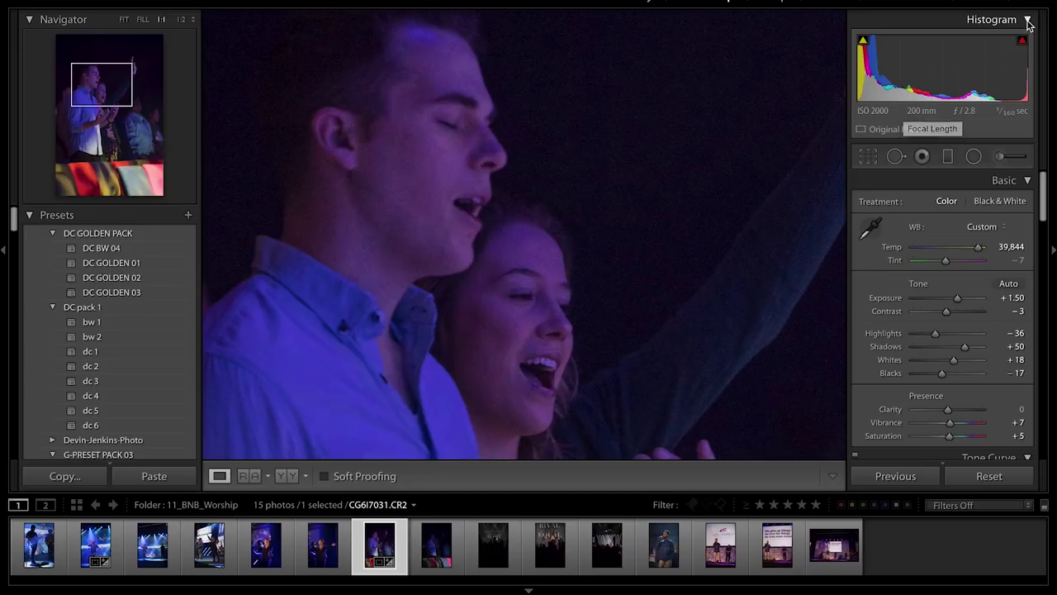
left_click(954, 18)
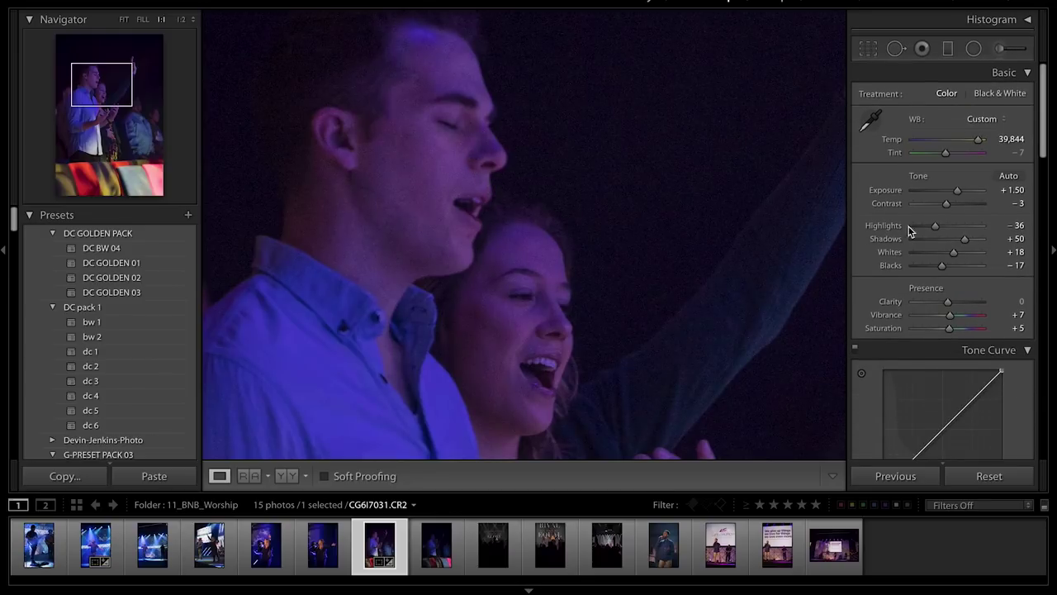
- Set Luminance noise reduction to 14, then zoom back out to the whole photo
scroll(909, 231, "down", 10)
scroll(931, 229, "down", 5)
scroll(901, 245, "down", 3)
scroll(899, 273, "down", 2)
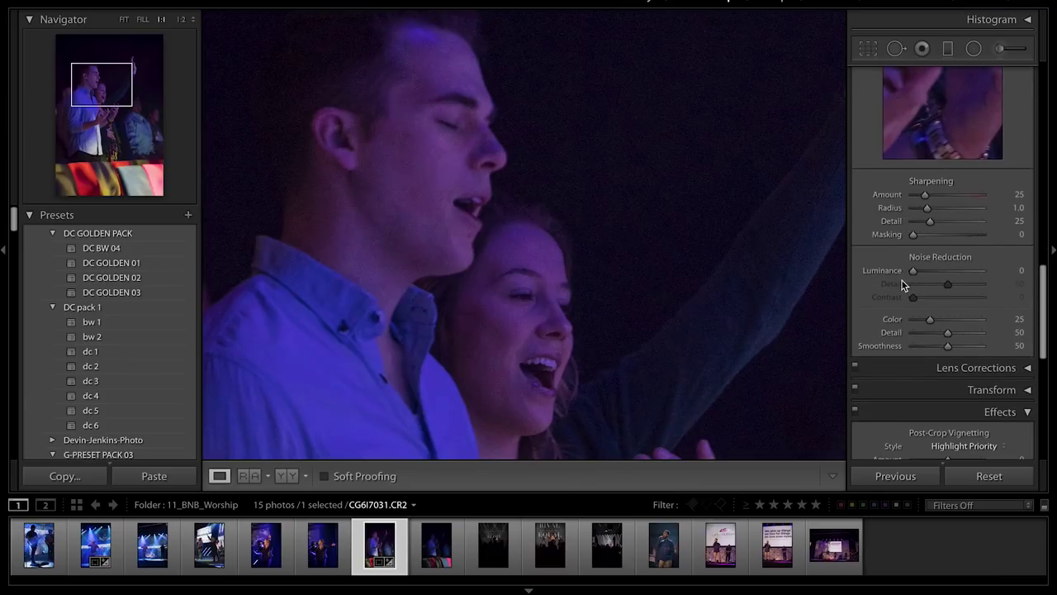
left_click_drag(913, 271, 923, 275)
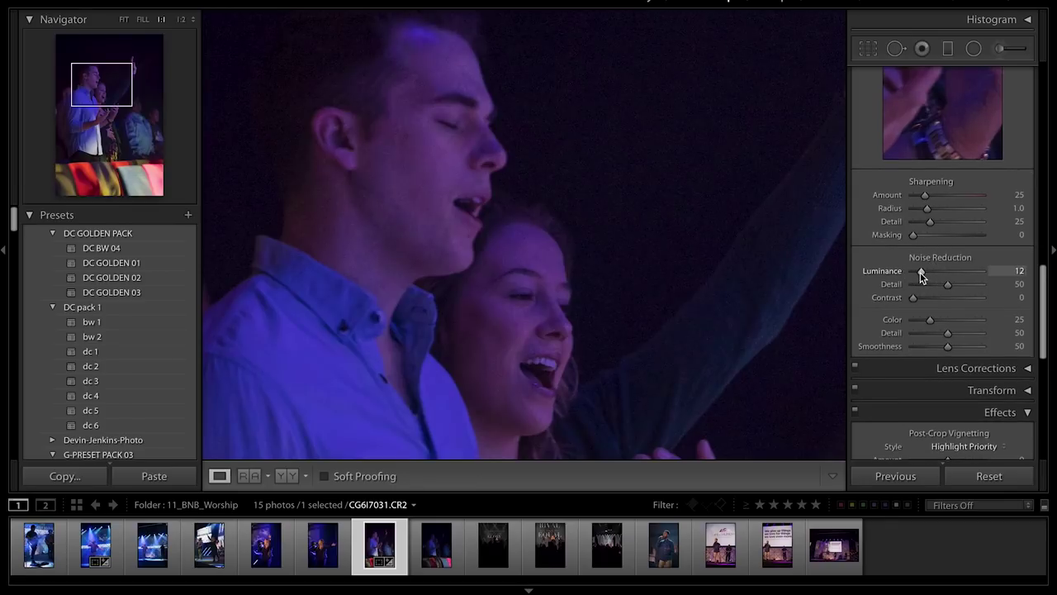
left_click_drag(922, 273, 974, 277)
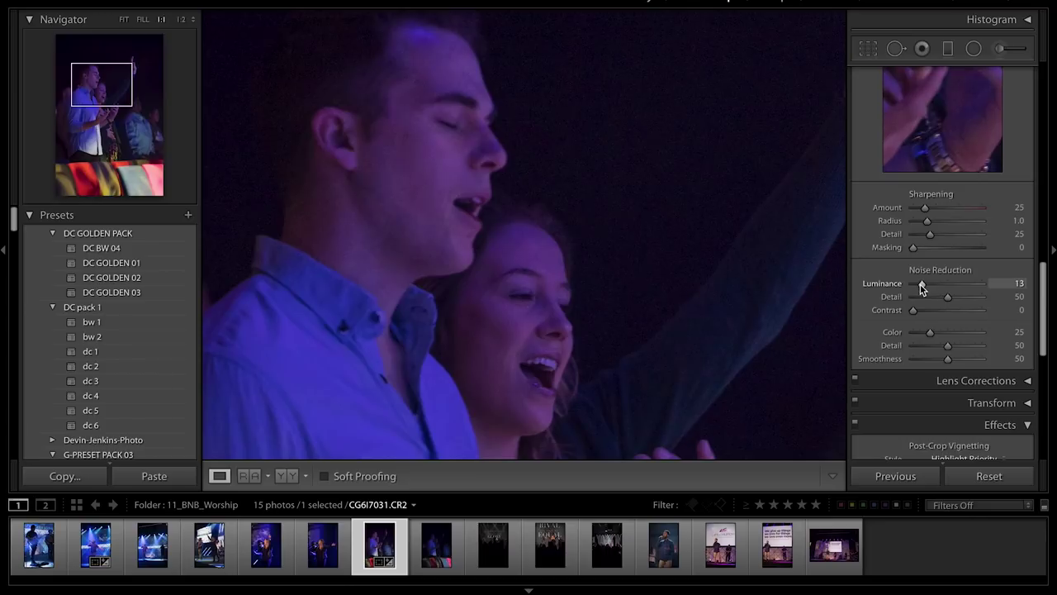
left_click_drag(923, 285, 924, 285)
left_click(456, 131)
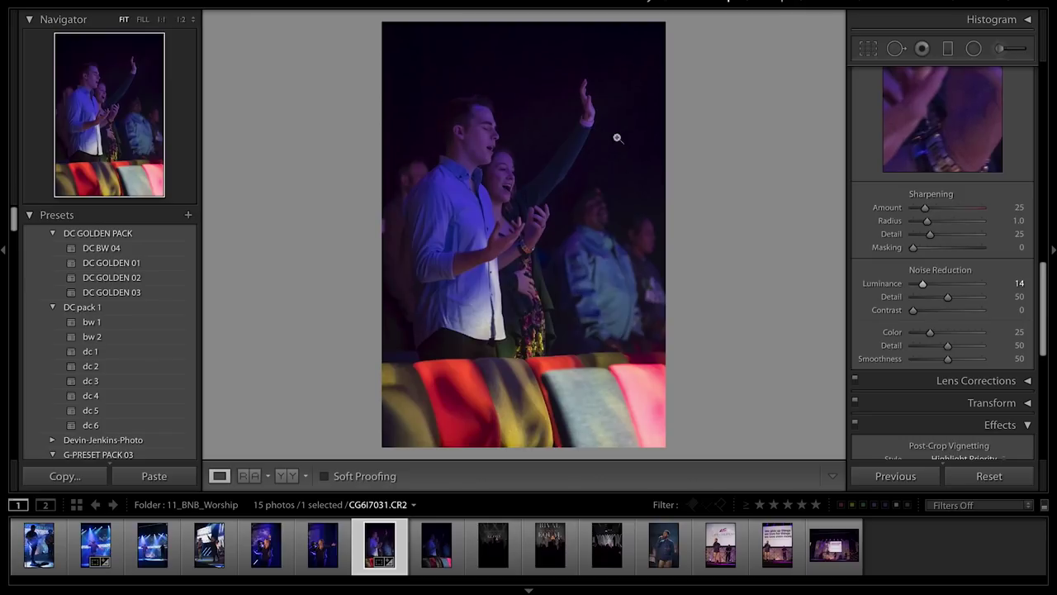
- Set Temp 44,120, Tint -16, Exposure +1.60, Highlights -32 and Blacks -19
scroll(999, 295, "up", 10)
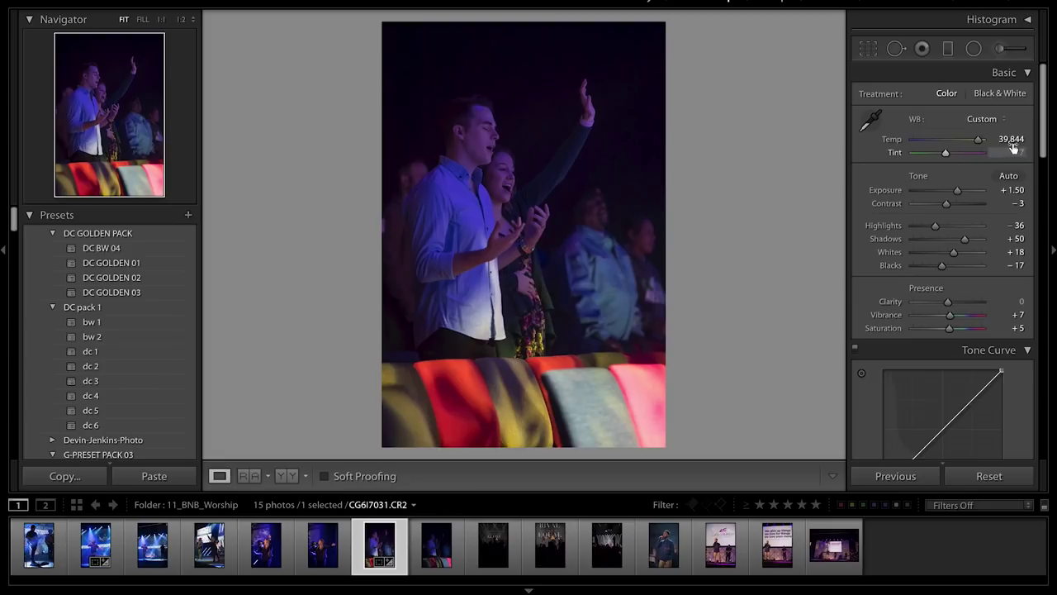
left_click_drag(979, 141, 983, 144)
left_click_drag(946, 154, 944, 155)
scroll(938, 198, "down", 10)
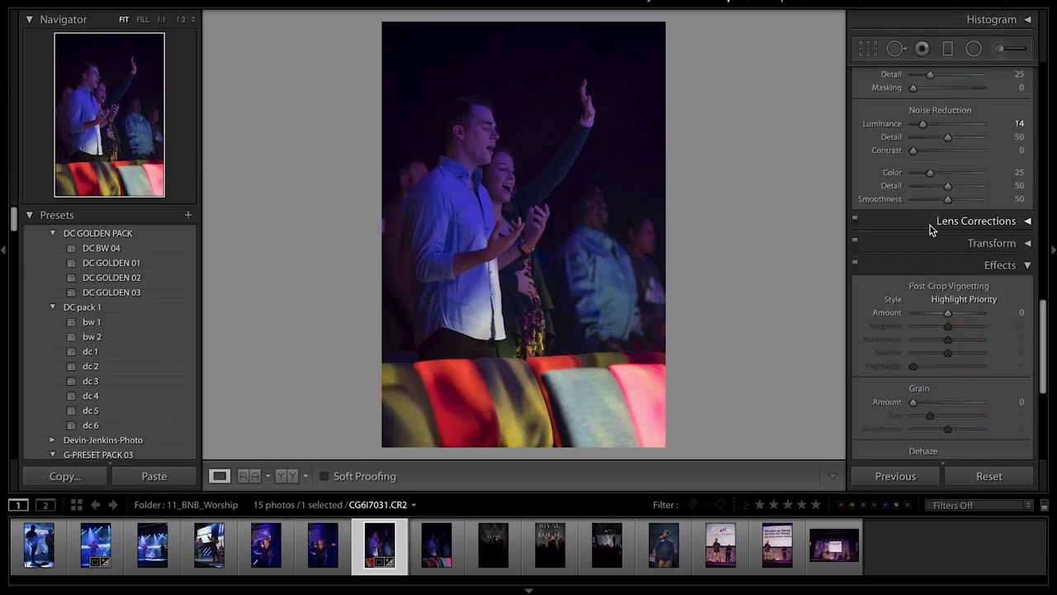
scroll(931, 229, "up", 10)
left_click_drag(956, 191, 936, 224)
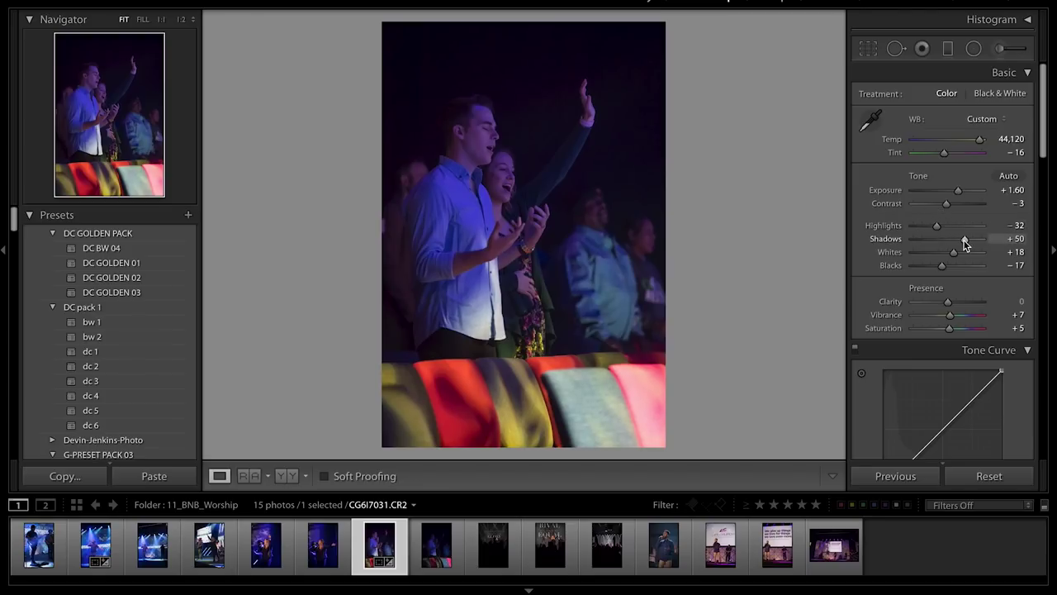
left_click_drag(941, 266, 937, 266)
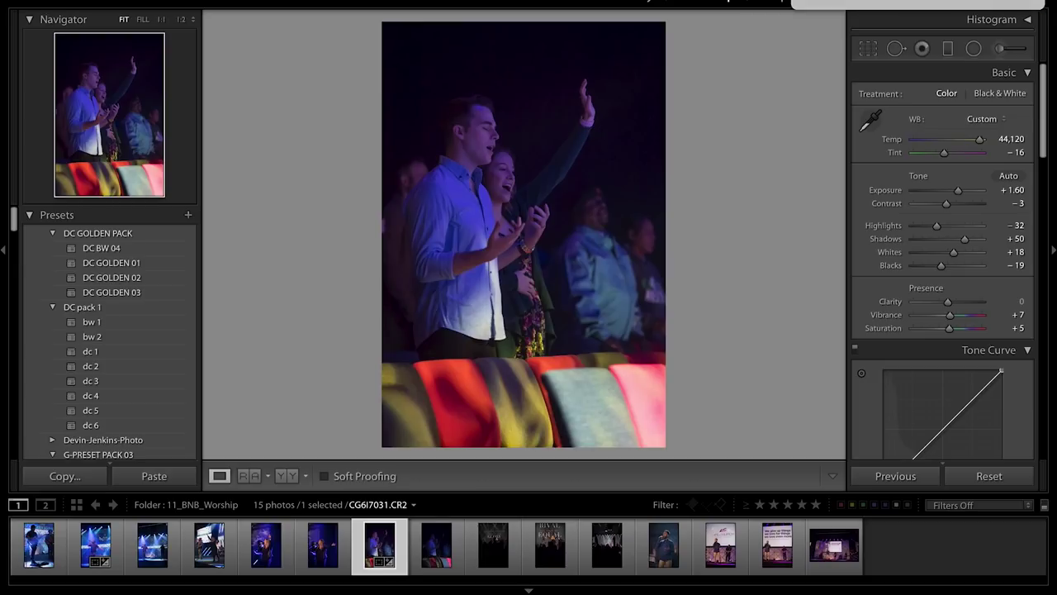
left_click(949, 49)
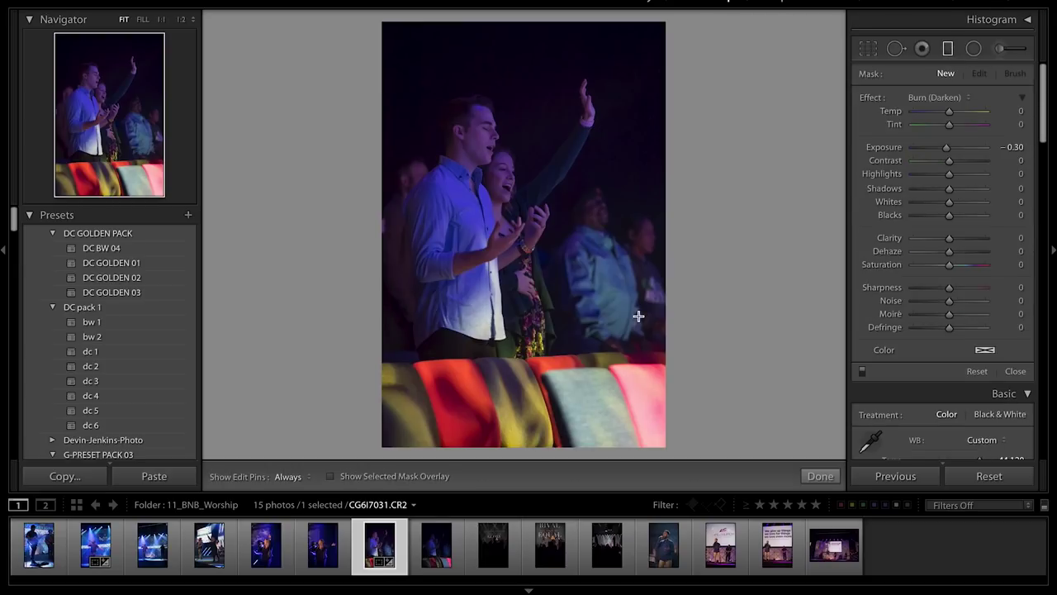
- Draw a Burn (Darken) graduated filter, tilted and positioned over the foreground chairs
left_click(940, 100)
left_click(946, 98)
left_click_drag(528, 342, 505, 281)
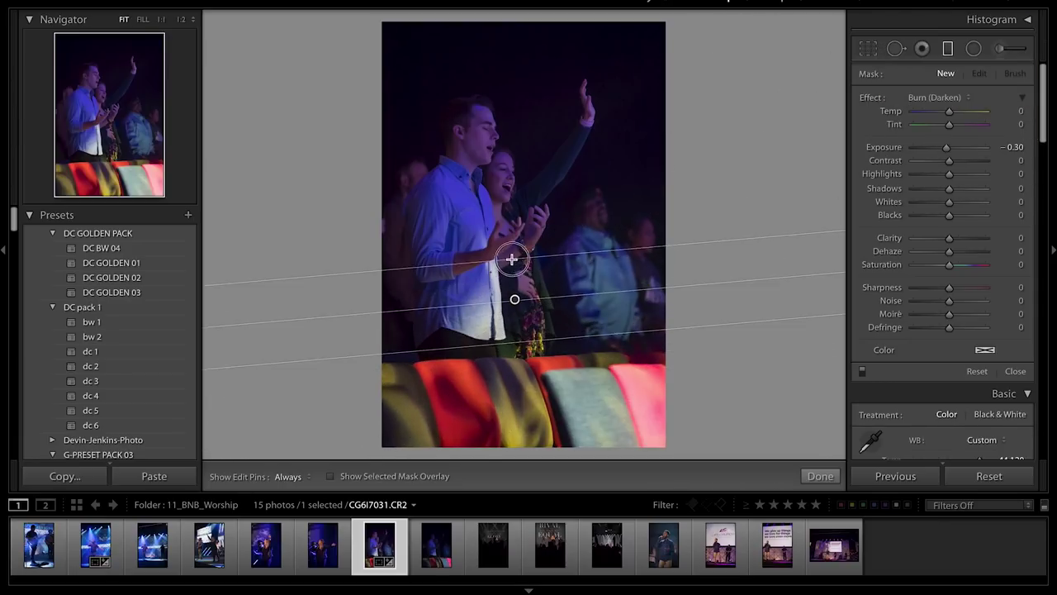
left_click_drag(505, 282, 515, 264)
left_click_drag(515, 300, 538, 332)
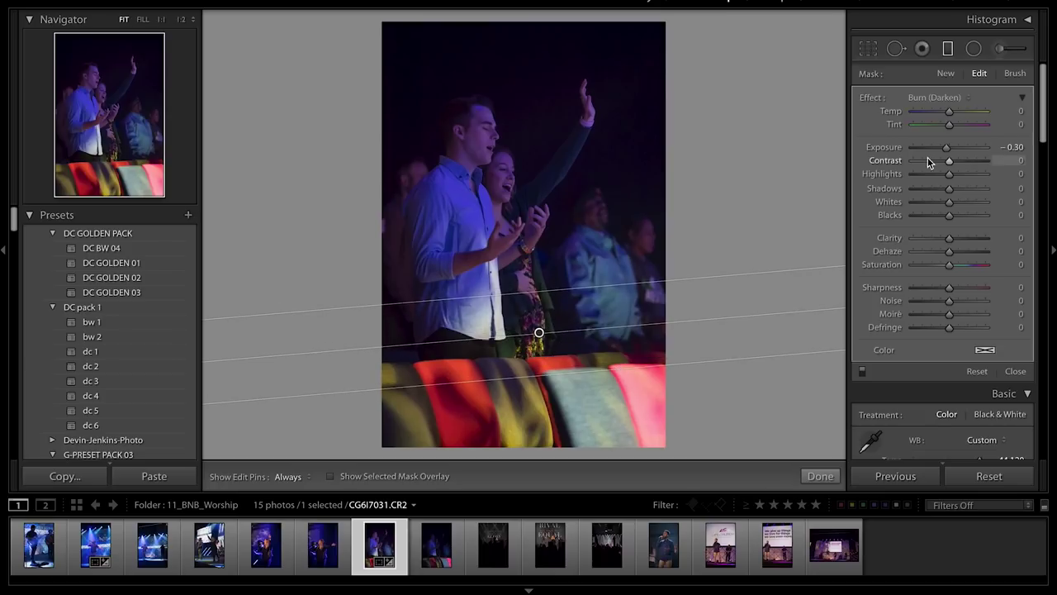
- Lower the gradient's Highlights to -35 and finish the graduated burn
mouse_move(949, 174)
left_mouse_down()
mouse_move(936, 175)
mouse_move(947, 156)
left_mouse_up()
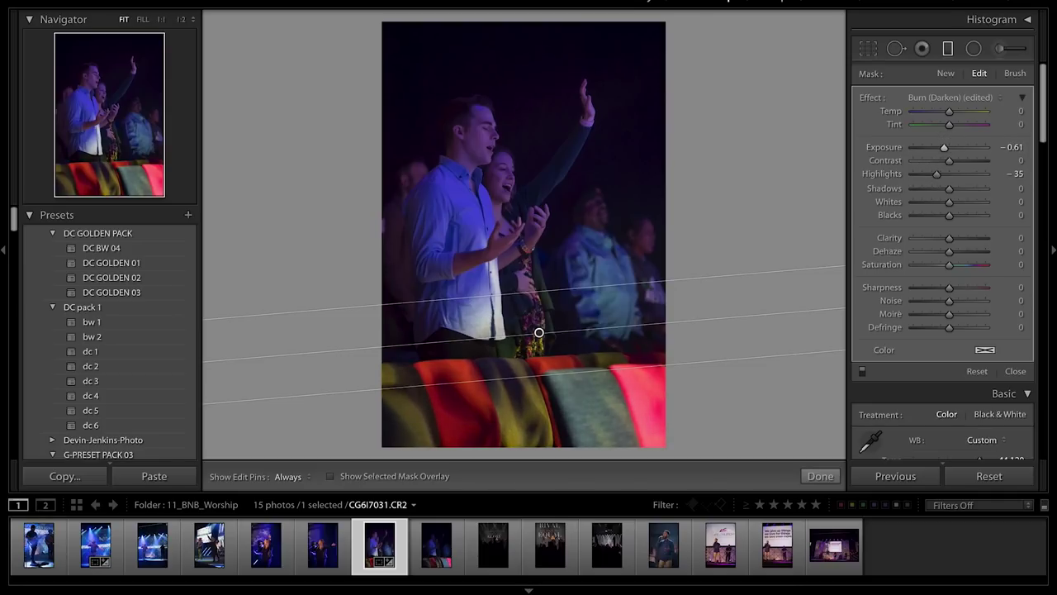
left_click(950, 49)
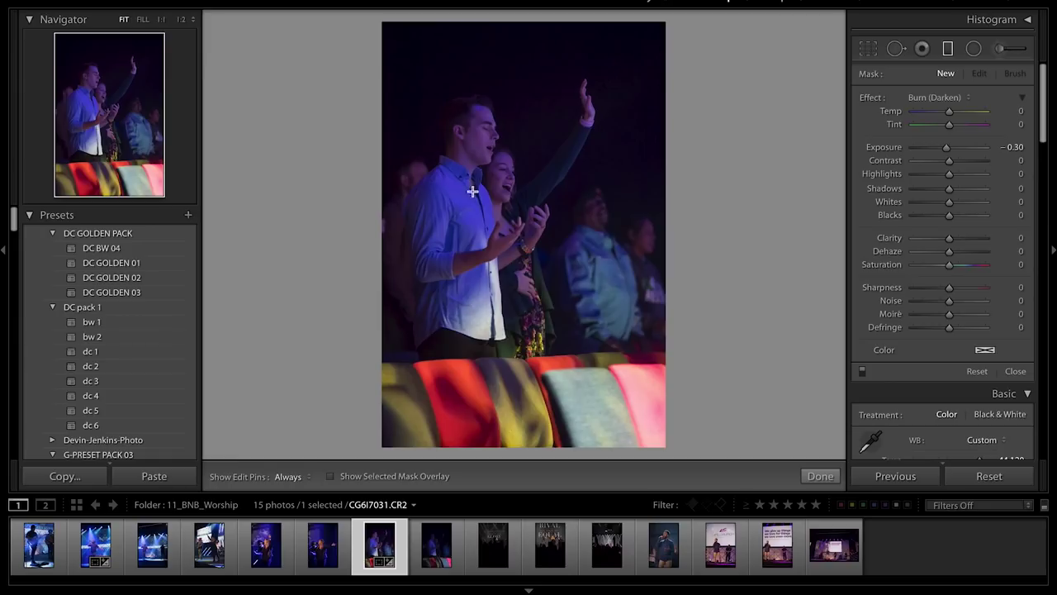
key("ctrl+z")
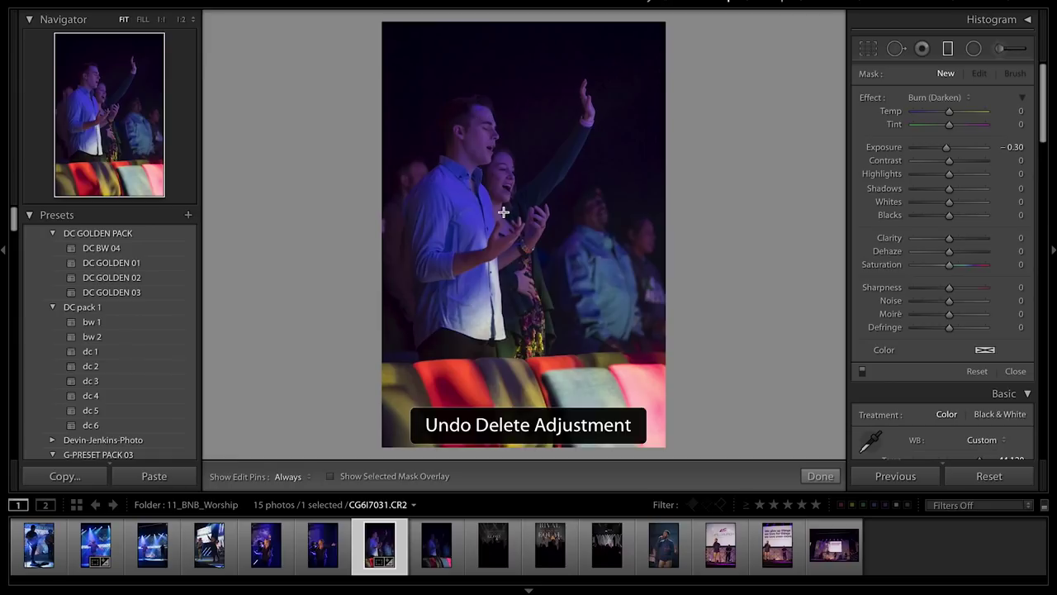
left_click(948, 49)
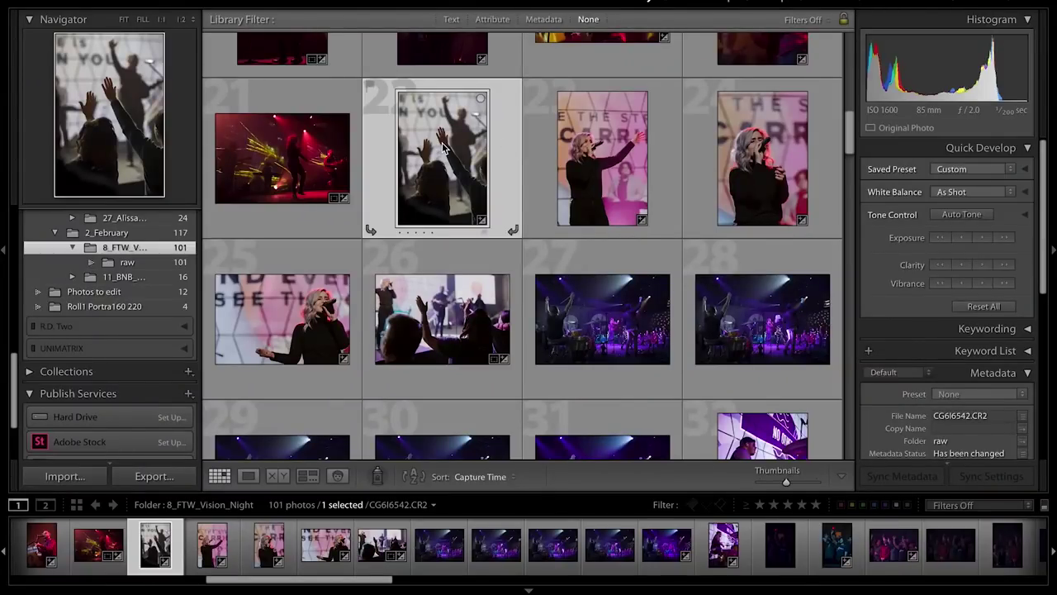
- Open the raised-hands silhouette photo CG6I6542 in the Develop module
key("d")
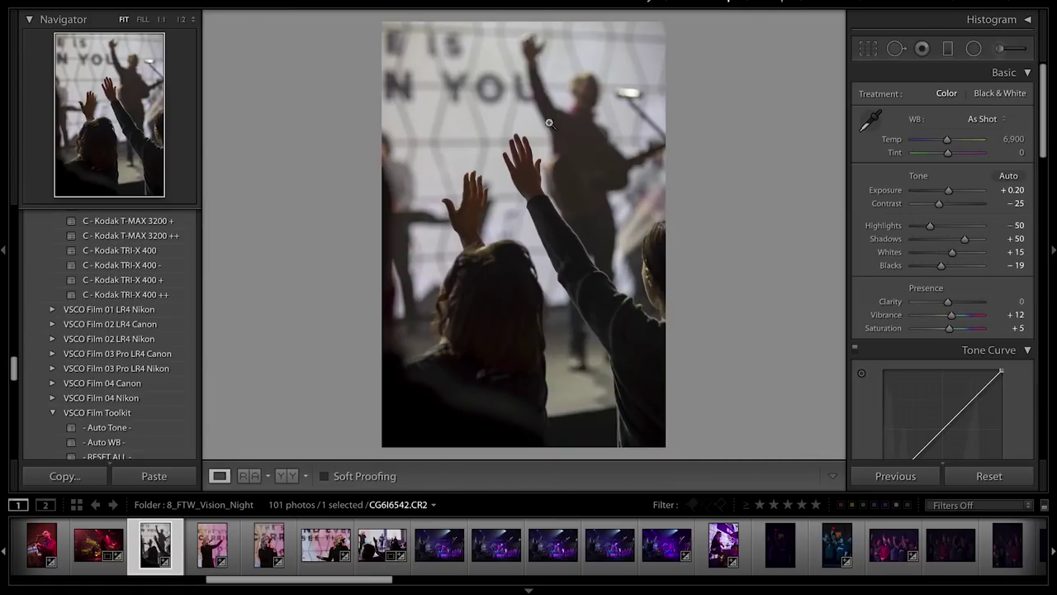